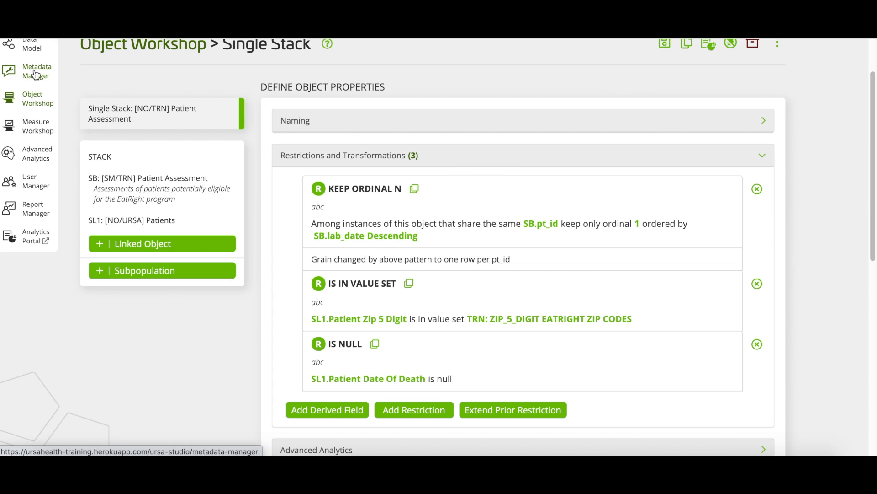
Step: Open the Value Sets list in the Metadata Manager
{"action": "left_click", "coordinate": [35, 74]}
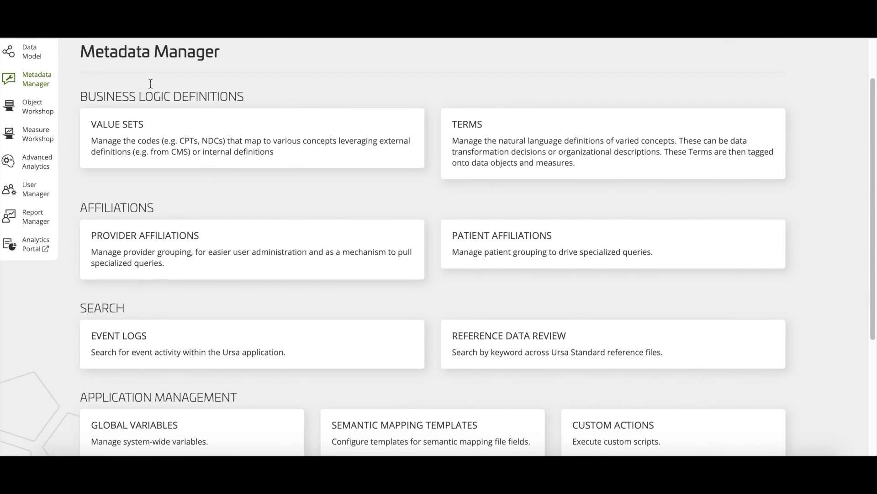
{"action": "scroll", "coordinate": [150, 84], "scroll_direction": "up", "scroll_amount": 1}
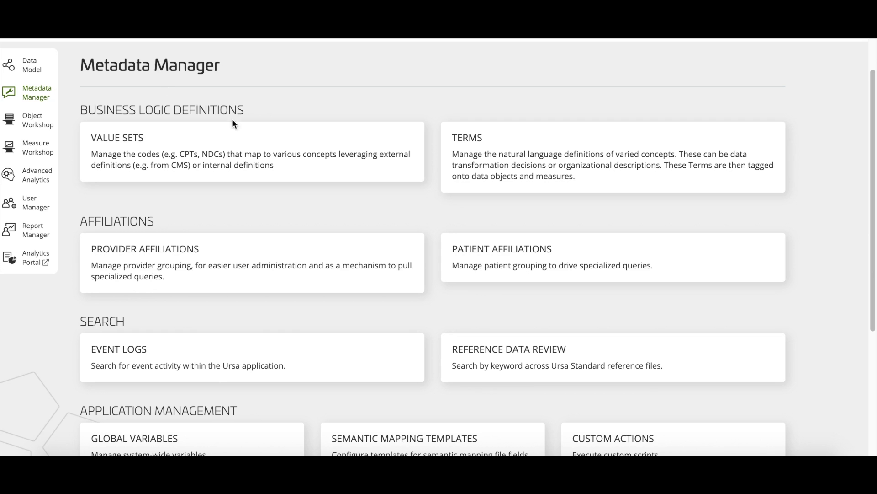
{"action": "left_click", "coordinate": [170, 138]}
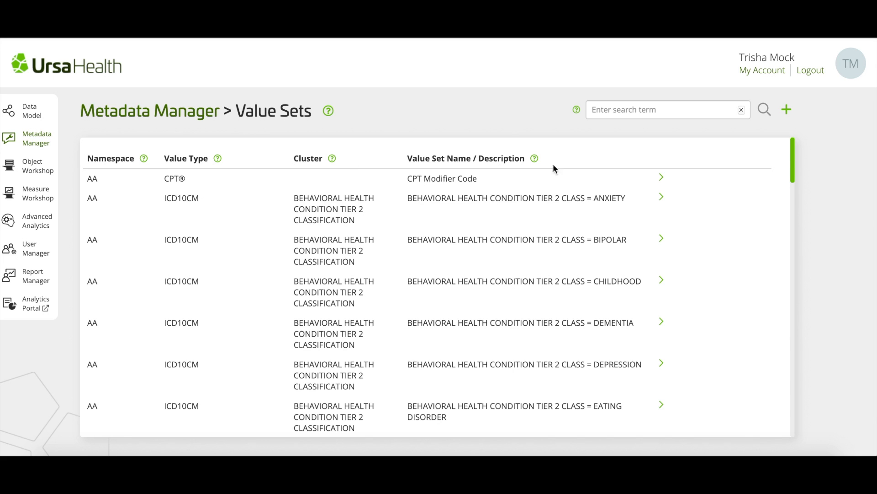
Step: Search the value sets for CCS MULTI-LEVEL
{"action": "left_click", "coordinate": [619, 109]}
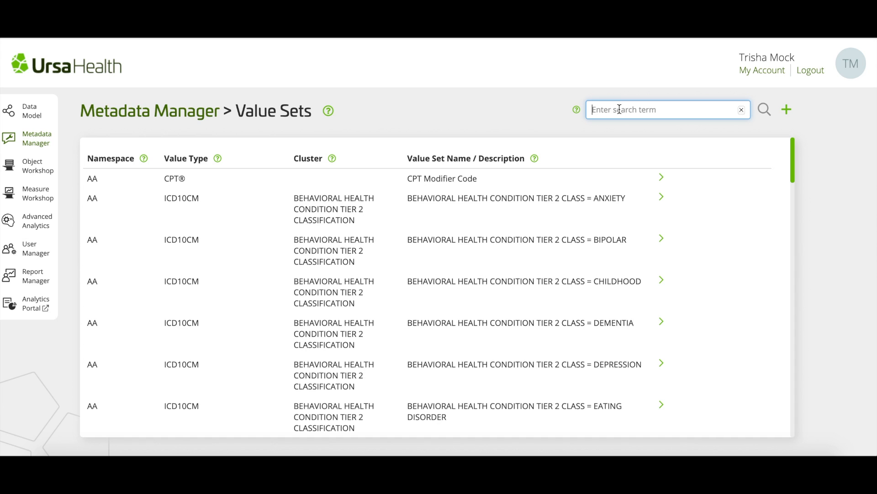
{"action": "type", "text": "CCS MULTI-LEVEL"}
{"action": "left_click", "coordinate": [765, 110]}
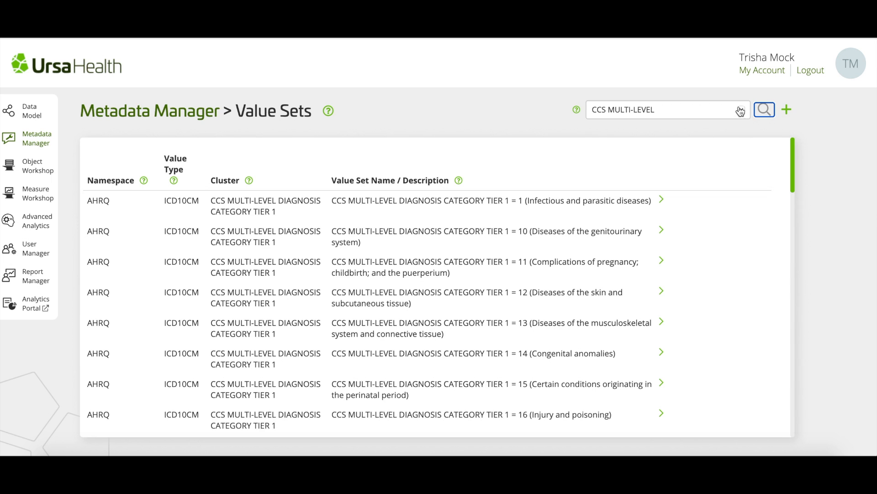
Step: Search the value sets for the code F55.0 with the term value:F55.0, and clear the search
{"action": "left_click", "coordinate": [740, 111]}
{"action": "left_click", "coordinate": [707, 108]}
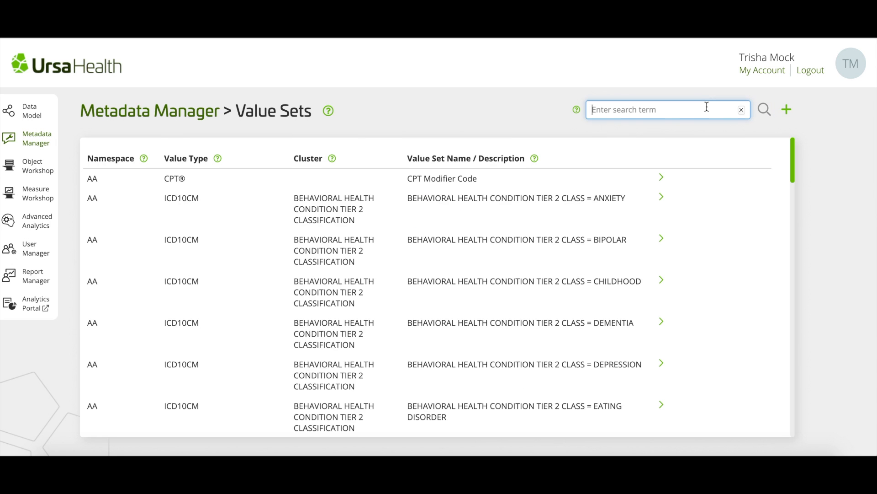
{"action": "type", "text": "value:F55.0"}
{"action": "left_click", "coordinate": [771, 111]}
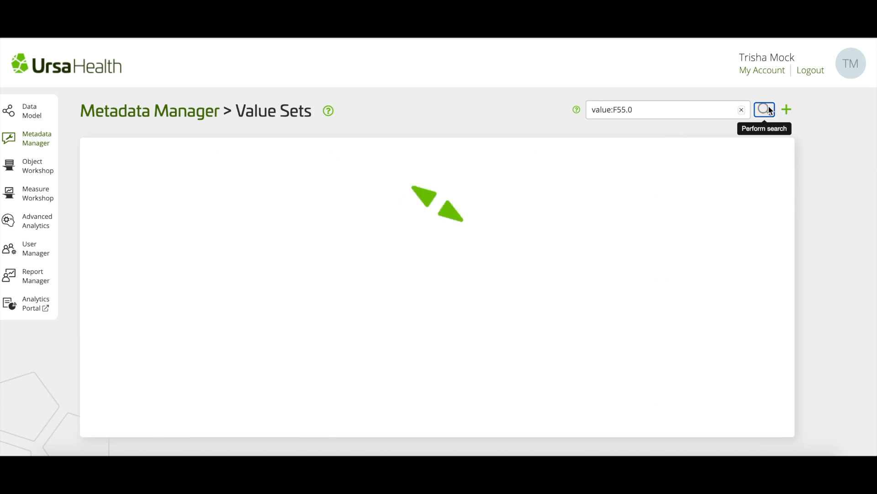
{"action": "left_click", "coordinate": [741, 111]}
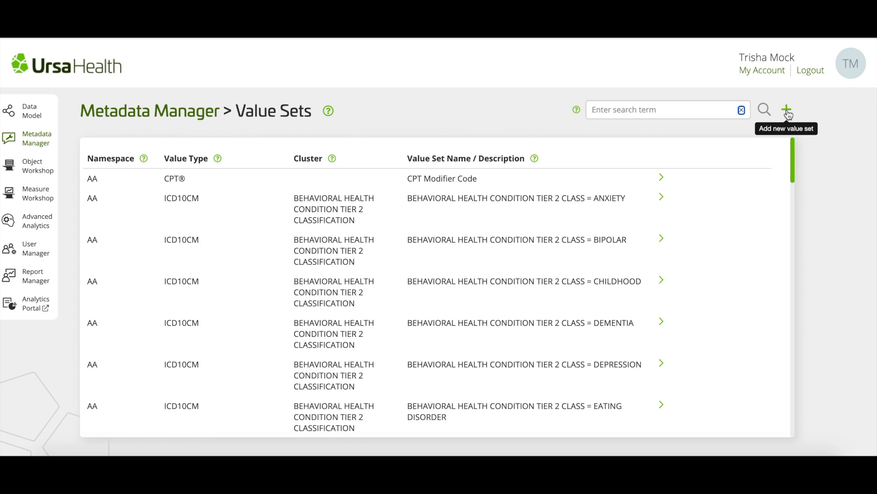
Step: Add a new value set with the namespace TRN and the value type ZIP_5_DIGIT
{"action": "left_click", "coordinate": [787, 112]}
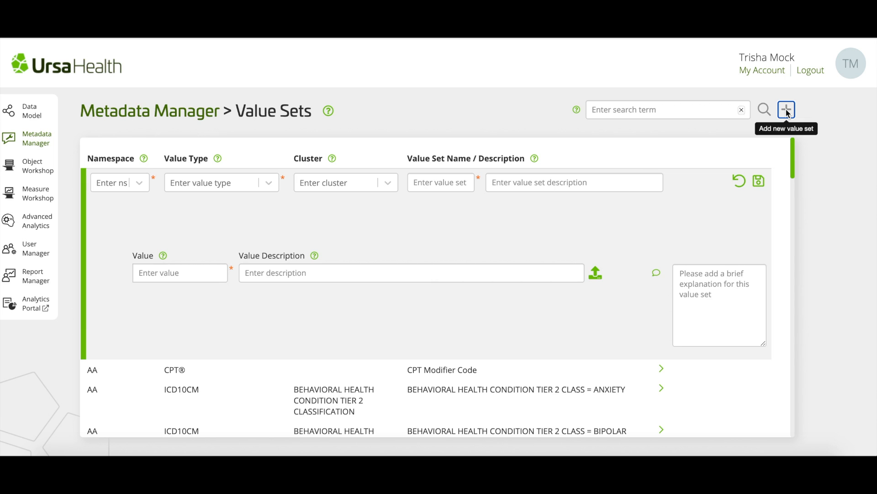
{"action": "left_click", "coordinate": [109, 184]}
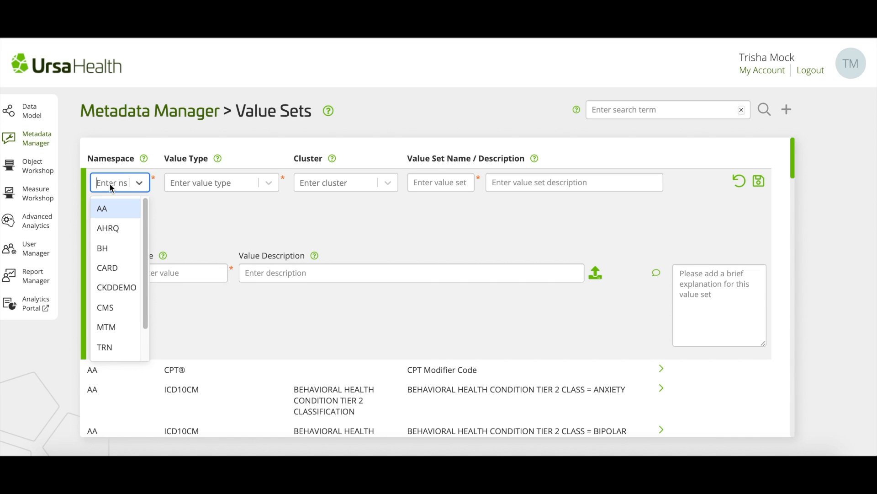
{"action": "left_click", "coordinate": [120, 346]}
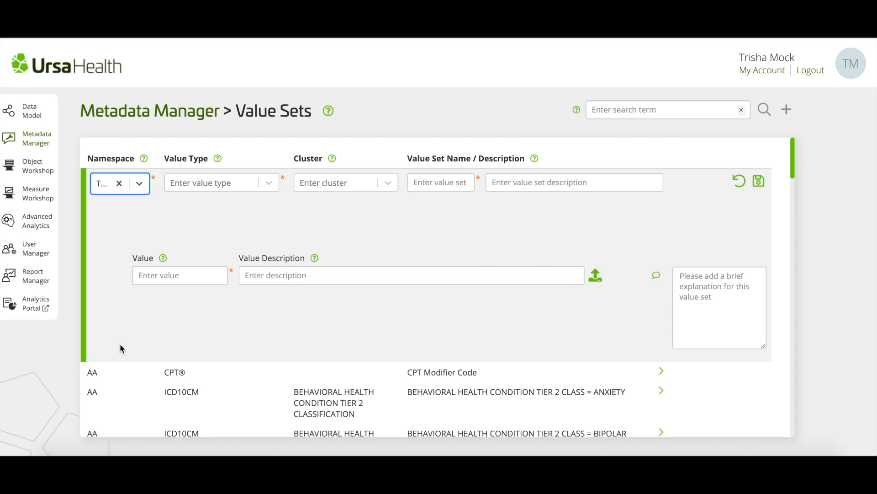
{"action": "key", "text": "Tab"}
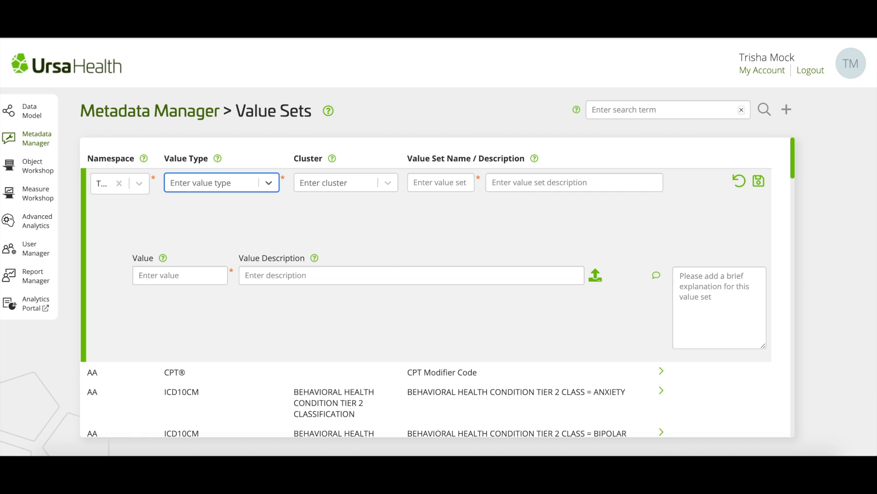
{"action": "type", "text": "ZIP"}
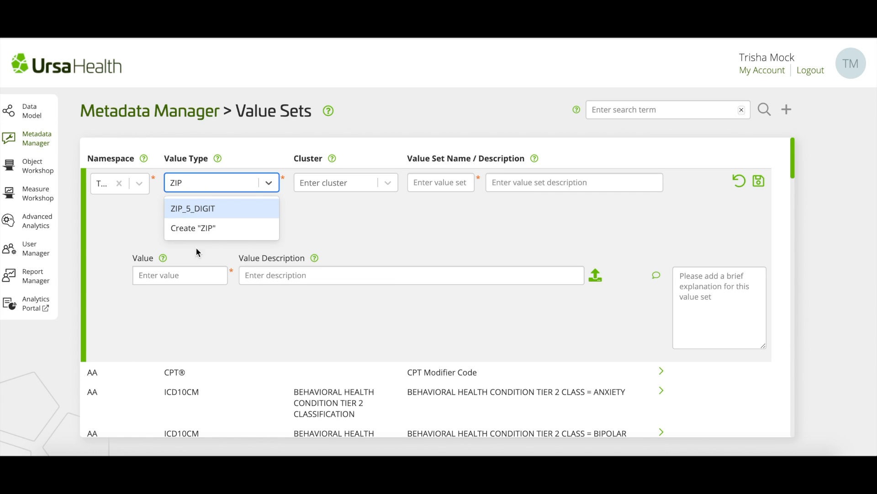
{"action": "left_click", "coordinate": [232, 208]}
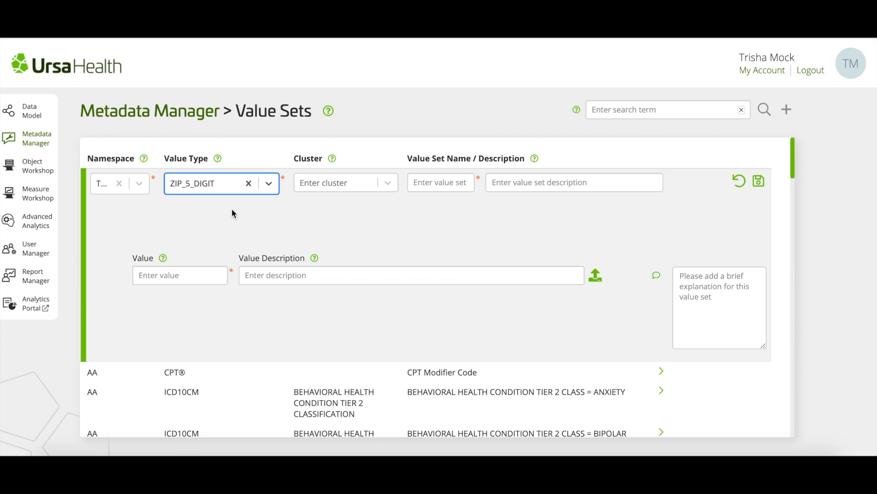
Step: Leave the cluster blank and name the new value set ELIGIBLE ZIPCODES FOR INSIGHT PROGRAM
{"action": "key", "text": "Tab"}
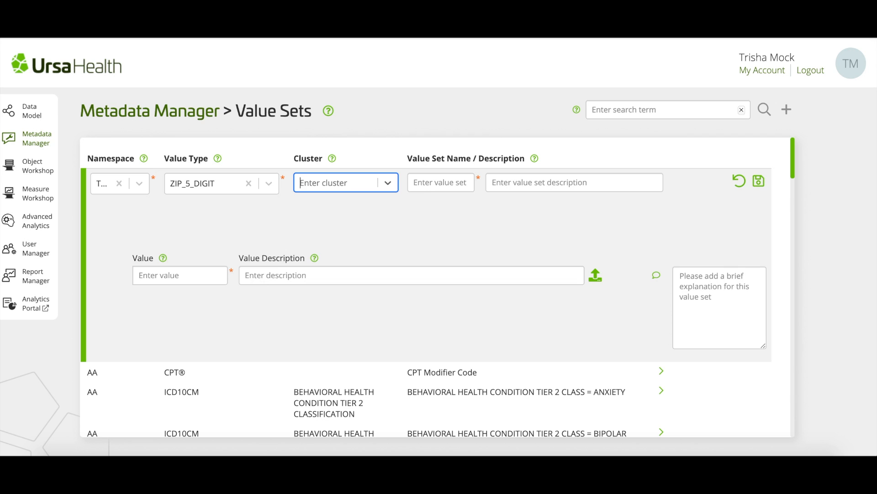
{"action": "key", "text": "Tab"}
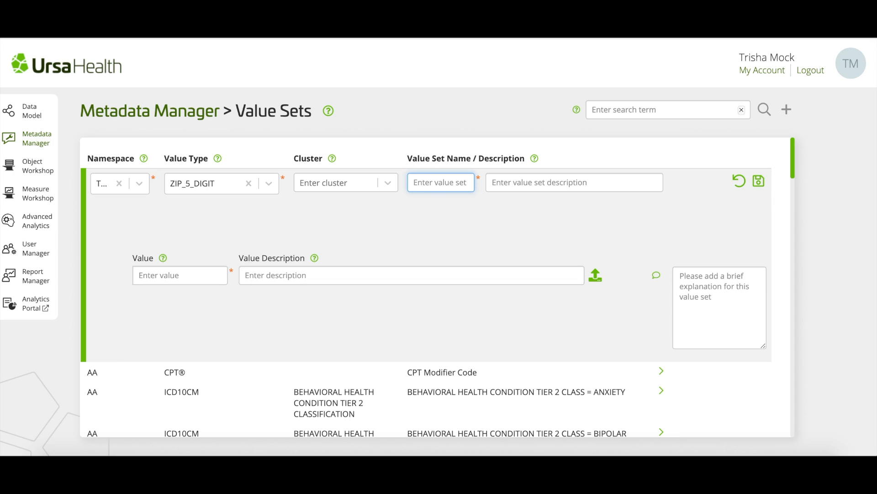
{"action": "type", "text": "ELIGIBLE ZIPCODES FOR INSIGHT PROGRAM"}
{"action": "key", "text": "Tab"}
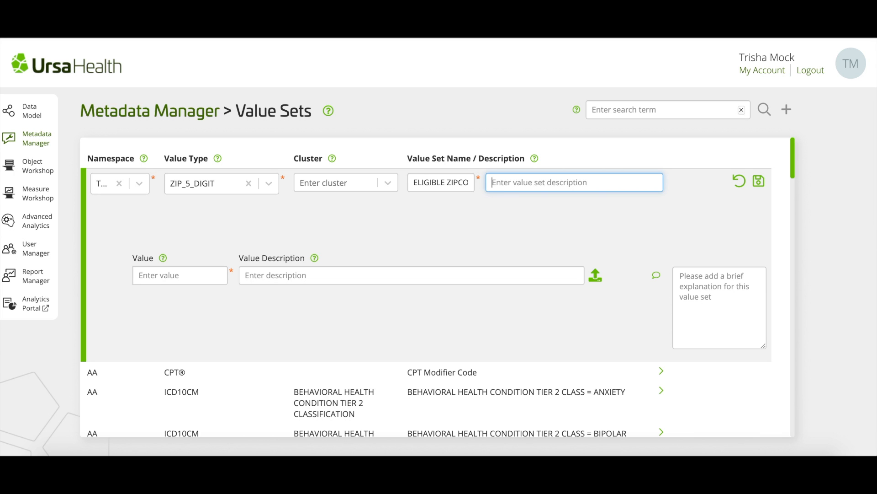
Step: Enter the value set description "Includes the ZIP codes that determine patient eligibility in the DietRight program"
{"action": "type", "text": "Includes"}
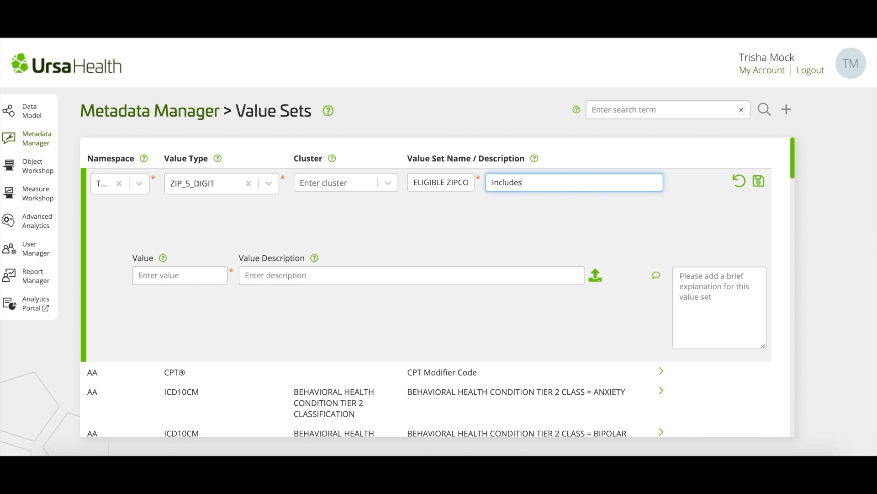
{"action": "type", "text": " the ZIP codes that determine patient eligibi"}
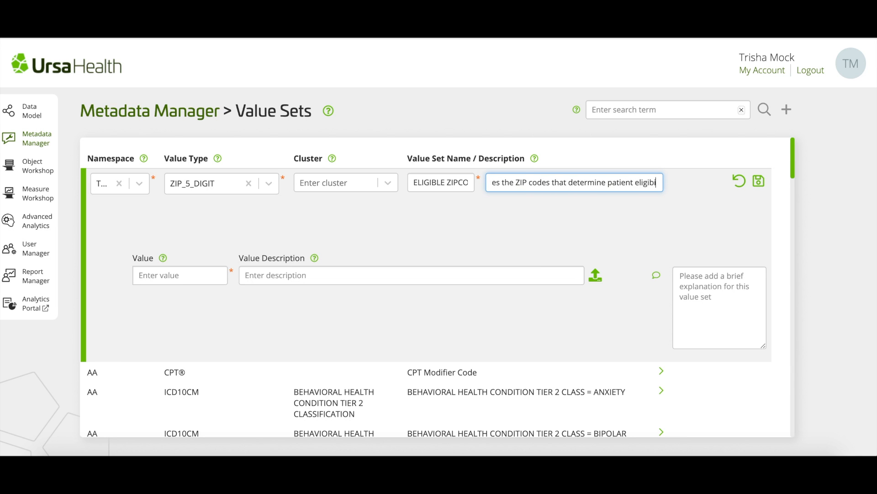
{"action": "type", "text": "lity in the"}
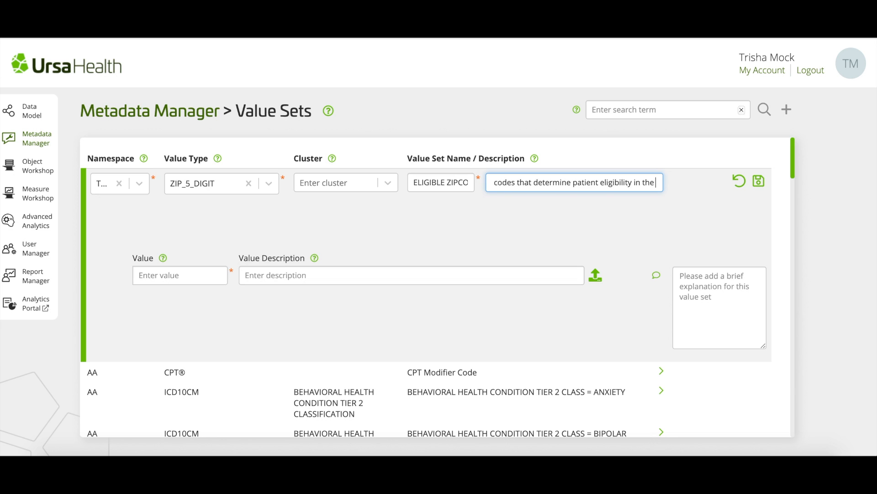
{"action": "type", "text": " DietRight program"}
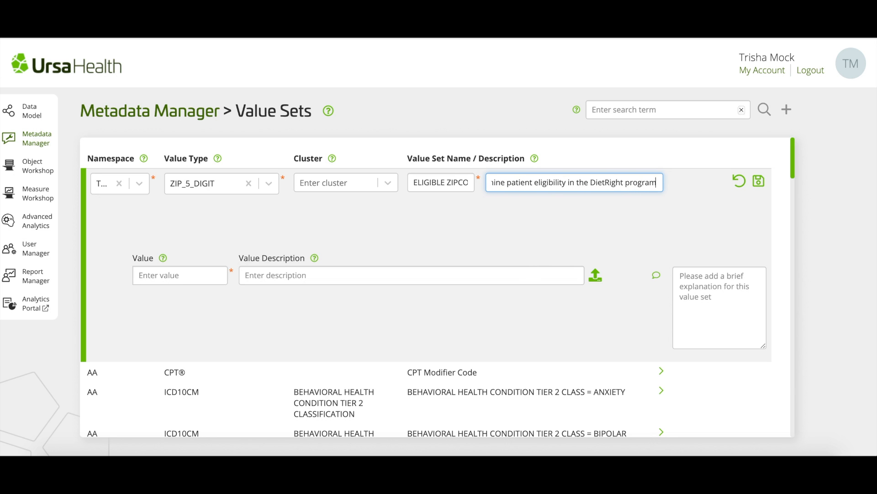
Step: Add the value 94111 to the value set with the description San Francisco, CA
{"action": "key", "text": "Tab"}
{"action": "key", "text": "Tab"}
{"action": "key", "text": "Tab"}
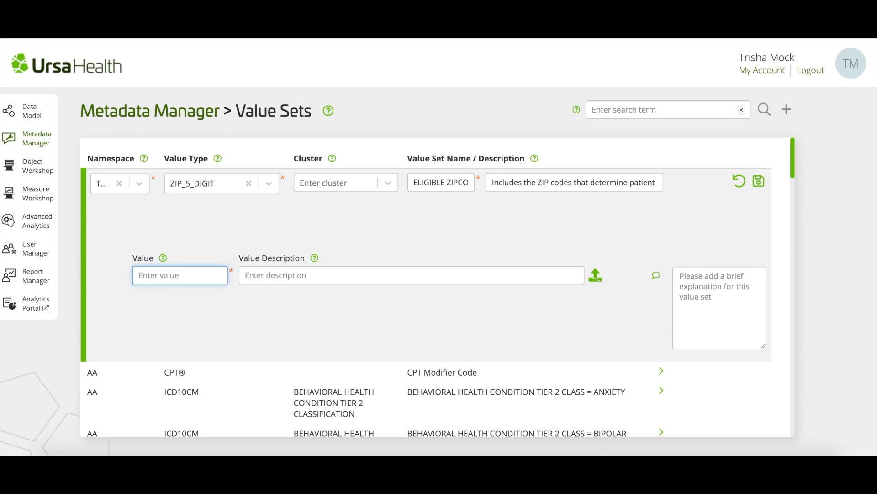
{"action": "type", "text": "94"}
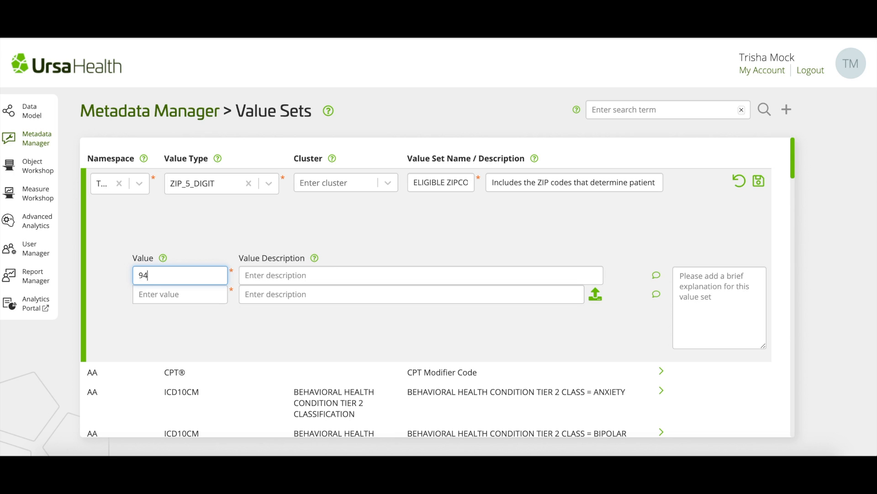
{"action": "type", "text": "111"}
{"action": "key", "text": "Tab"}
{"action": "type", "text": "San Francis"}
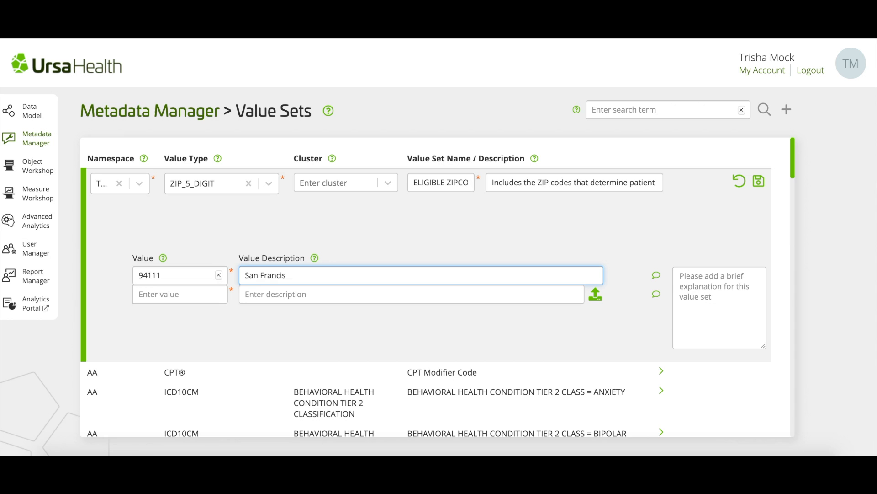
{"action": "type", "text": "co, CA"}
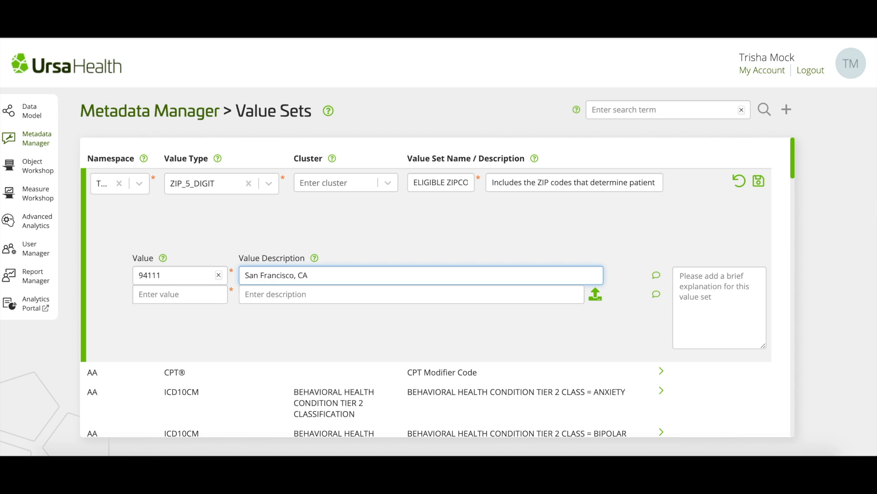
Step: Import the ZIP codes and city descriptions copied from md_program_inclusion_zip_codes.xlsx, and remove the manually entered duplicate 94111 row
{"action": "left_click", "coordinate": [595, 297]}
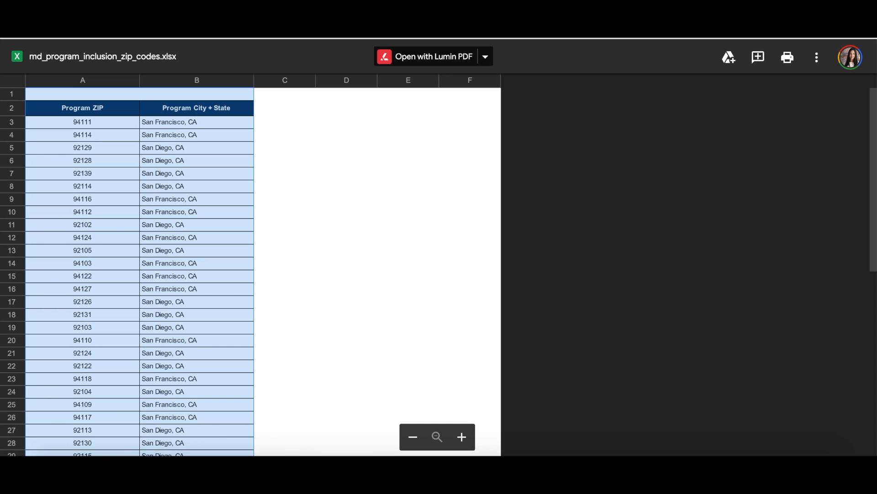
{"action": "key", "text": "ctrl+v"}
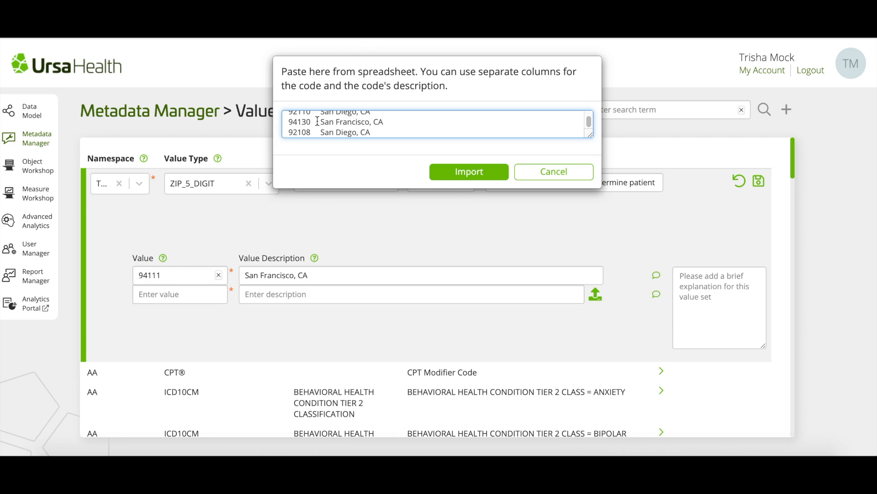
{"action": "left_click", "coordinate": [470, 174]}
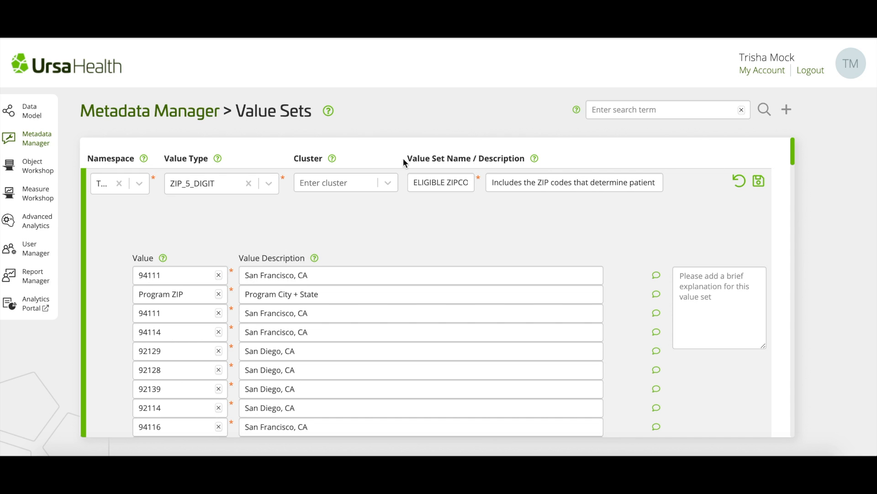
{"action": "left_click", "coordinate": [219, 276]}
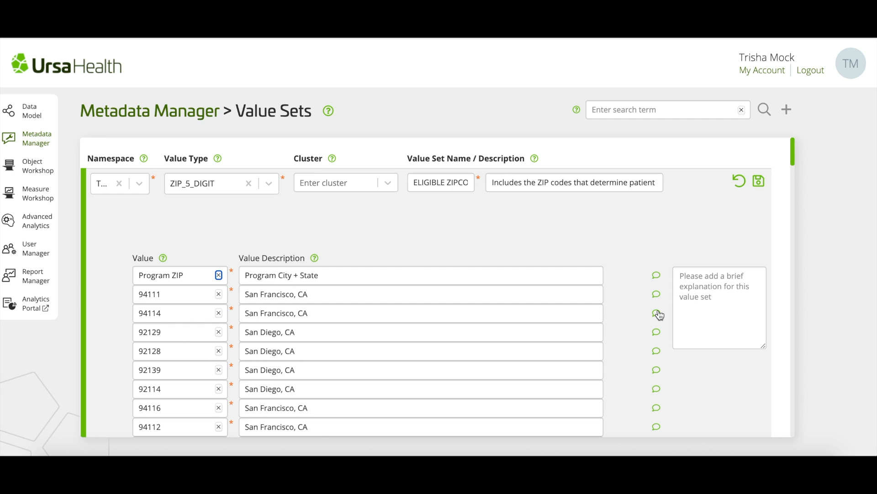
Step: Try the entries 94111- and 94111* as non-literal values in the 94111 row, and restore the plain ZIP code
{"action": "left_click", "coordinate": [183, 294]}
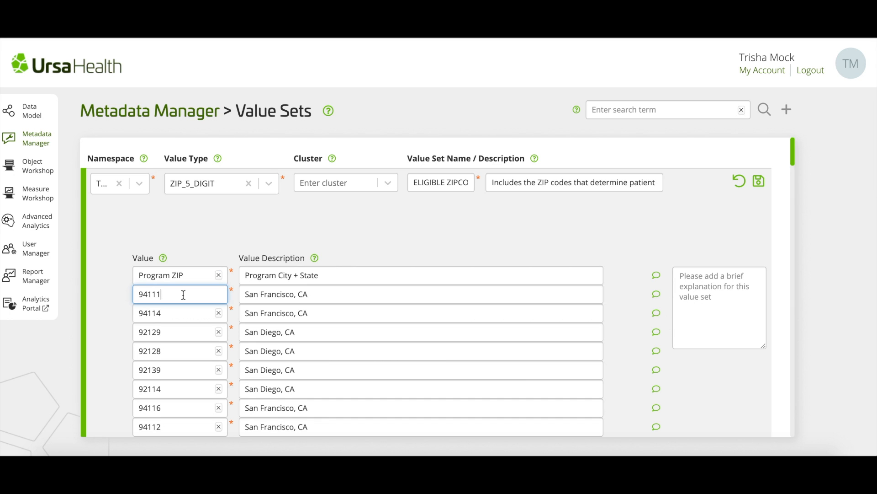
{"action": "type", "text": "-"}
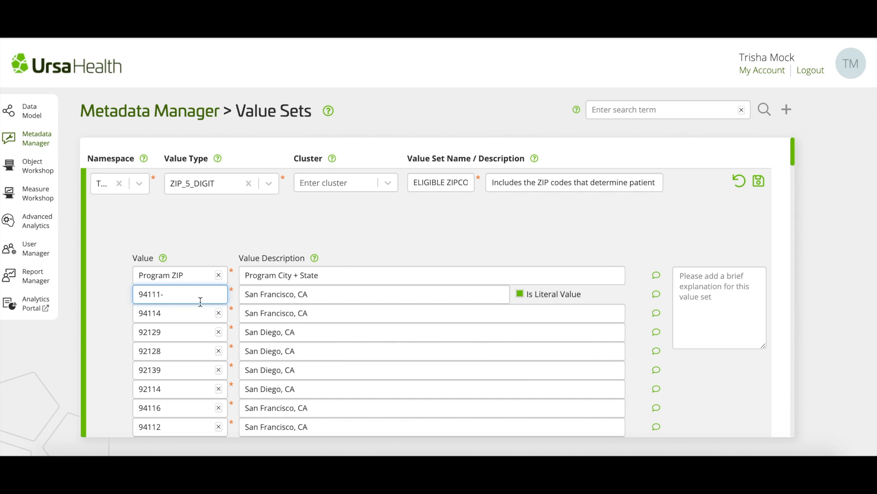
{"action": "left_click", "coordinate": [521, 294]}
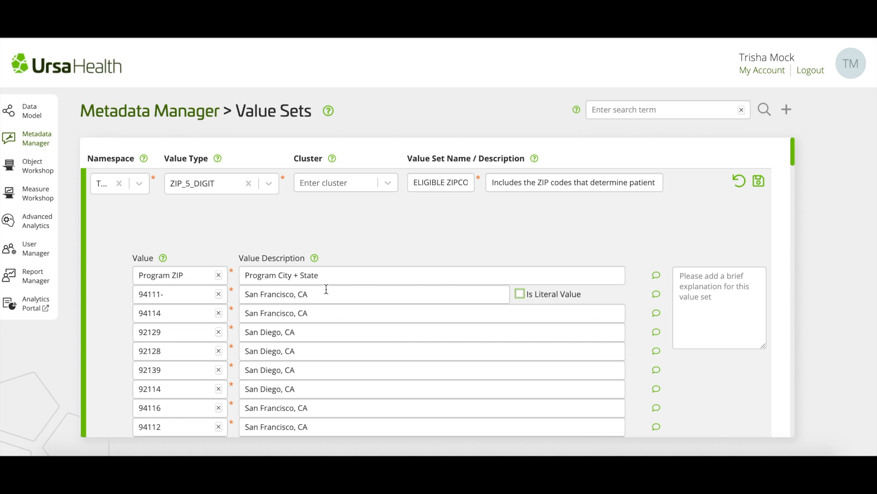
{"action": "left_click", "coordinate": [170, 295]}
{"action": "key", "text": "BackSpace"}
{"action": "type", "text": "*"}
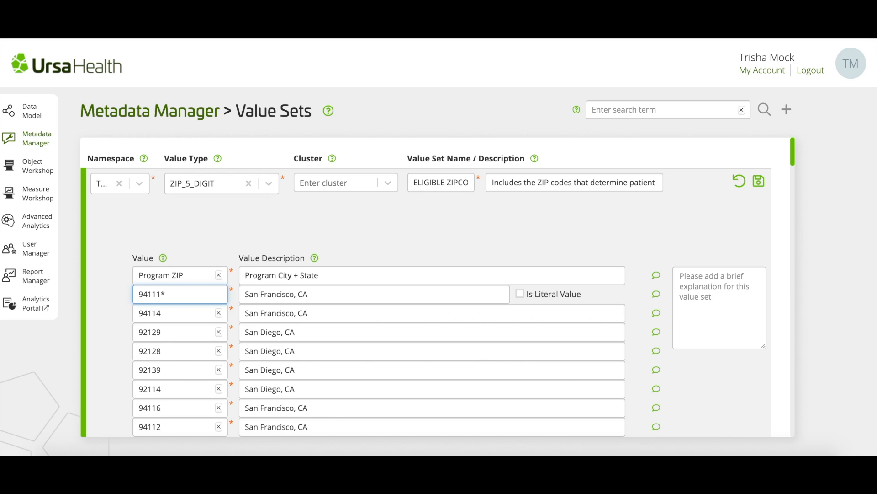
{"action": "key", "text": "BackSpace"}
Step: Enter the value set explanation "Value Set for use in DietRight program analysis." and save the value set
{"action": "left_click", "coordinate": [746, 276]}
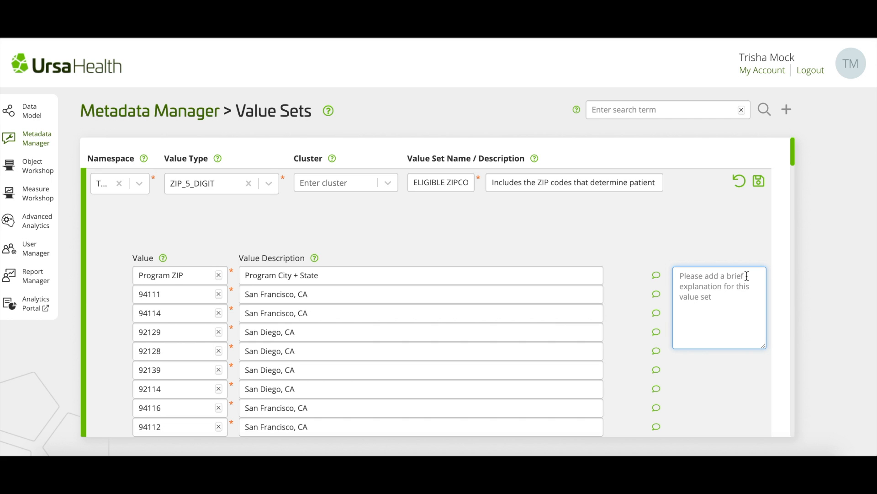
{"action": "type", "text": "Val"}
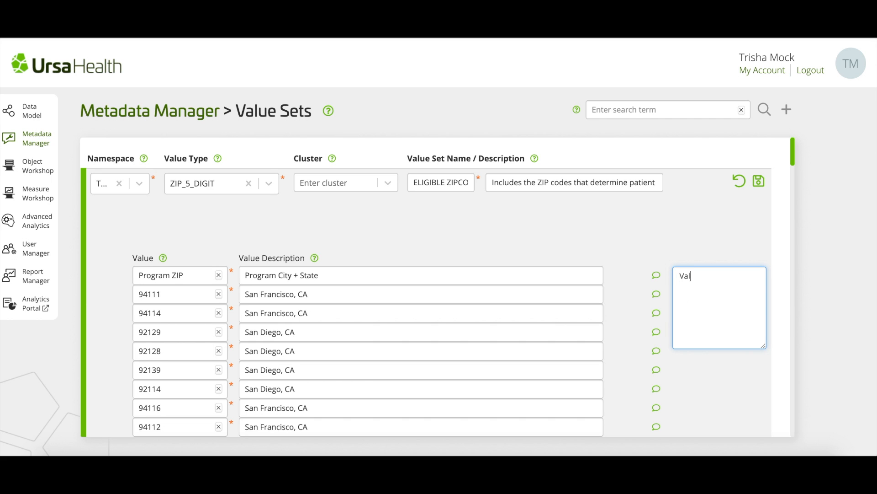
{"action": "type", "text": "ue Set for use in DietRight program analysis."}
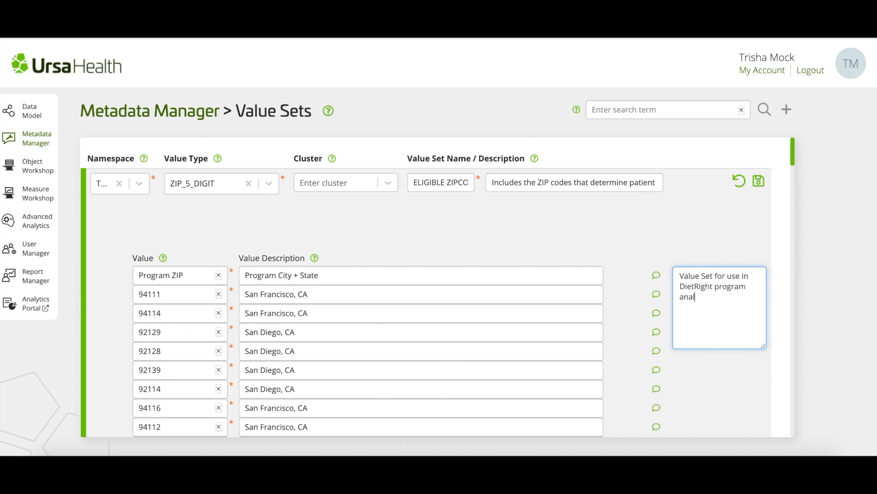
{"action": "left_click", "coordinate": [759, 183]}
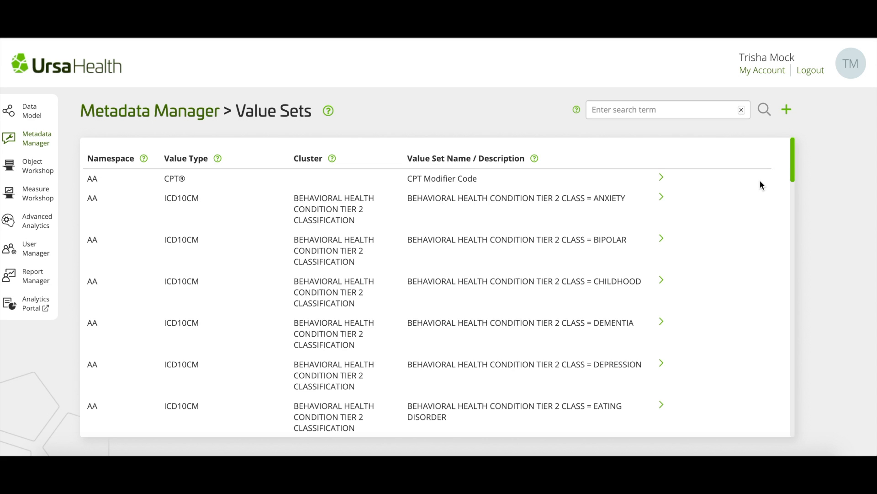
Step: Search the value sets for DietRight and open the eligible ZIP codes value set
{"action": "left_click", "coordinate": [700, 111]}
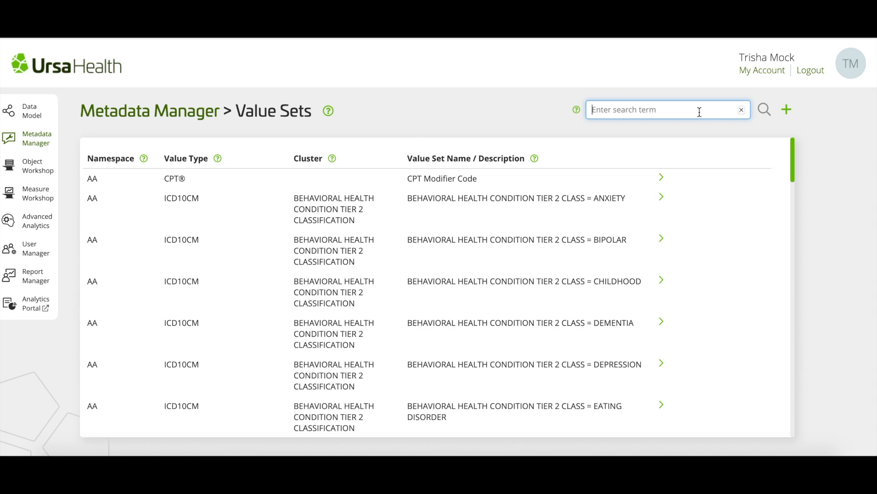
{"action": "type", "text": "DietRight"}
{"action": "left_click", "coordinate": [763, 111]}
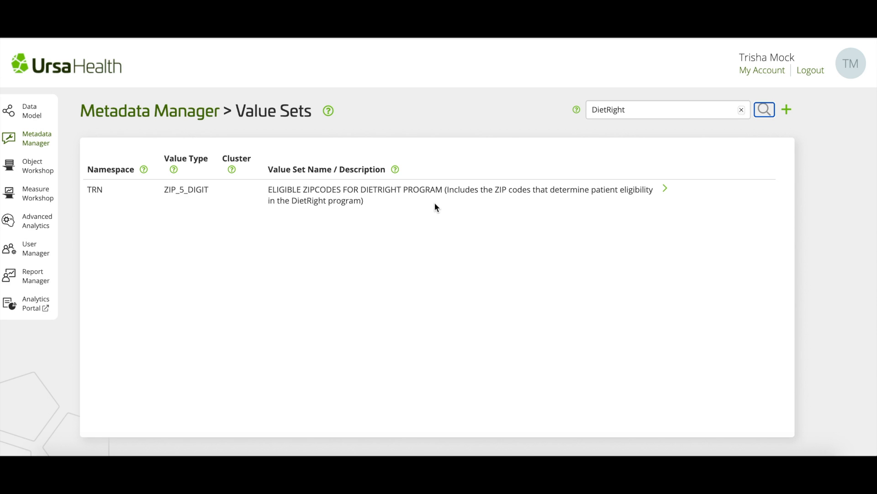
{"action": "left_click", "coordinate": [668, 190]}
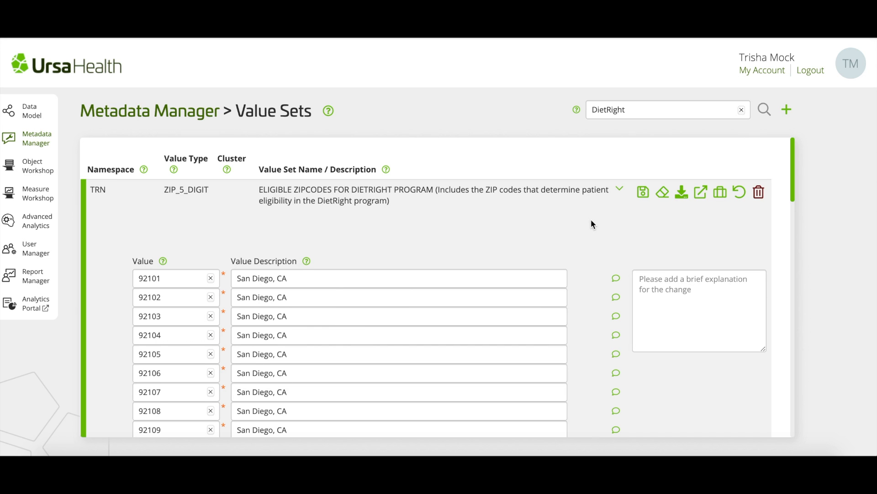
Step: Try clearing all values from the DietRight ZIP codes value set, cancel the changes, and reopen the value set
{"action": "left_click", "coordinate": [664, 194]}
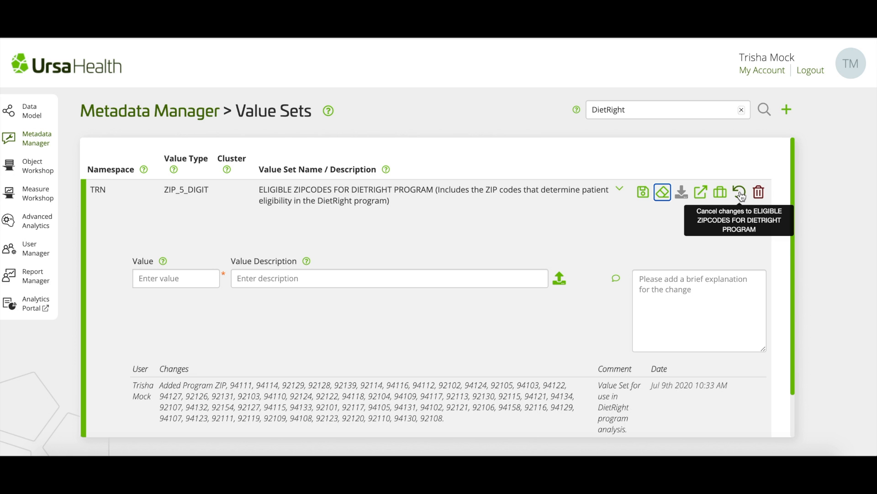
{"action": "left_click", "coordinate": [741, 195]}
{"action": "left_click", "coordinate": [660, 189]}
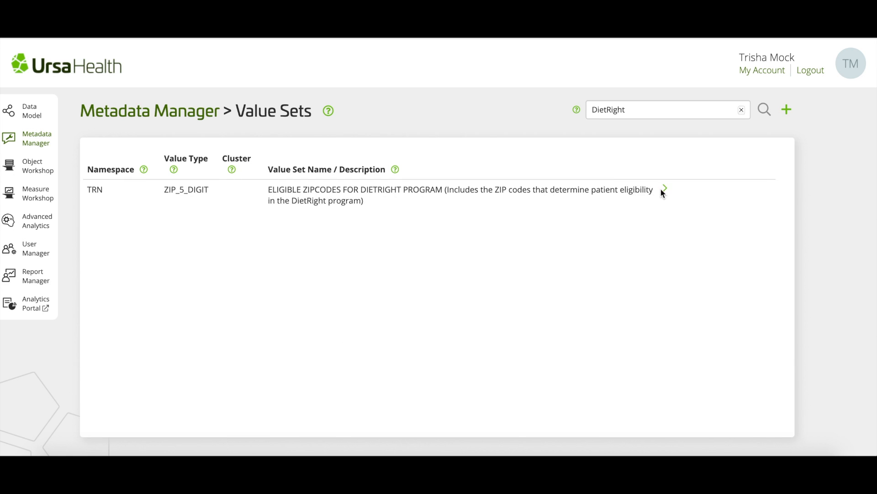
{"action": "left_click", "coordinate": [666, 190]}
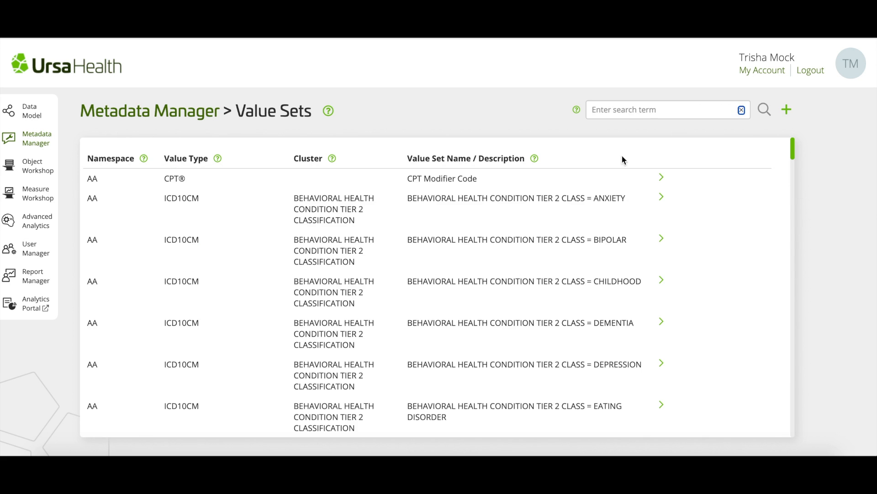
Step: Search the value sets for AHRQ and open the infectious and parasitic diseases set in CCS Multi-Level Diagnosis Category Tier 1
{"action": "left_click", "coordinate": [642, 109]}
{"action": "type", "text": "AHRQ"}
{"action": "left_click", "coordinate": [764, 110]}
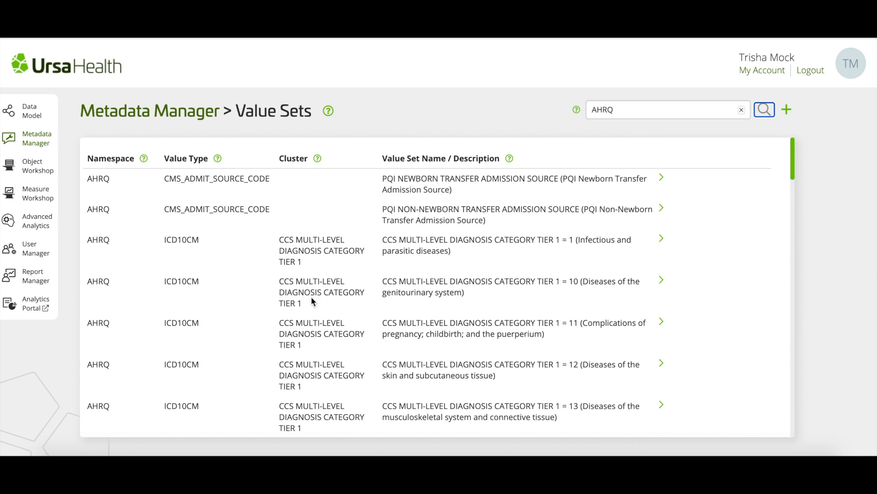
{"action": "left_click", "coordinate": [663, 240]}
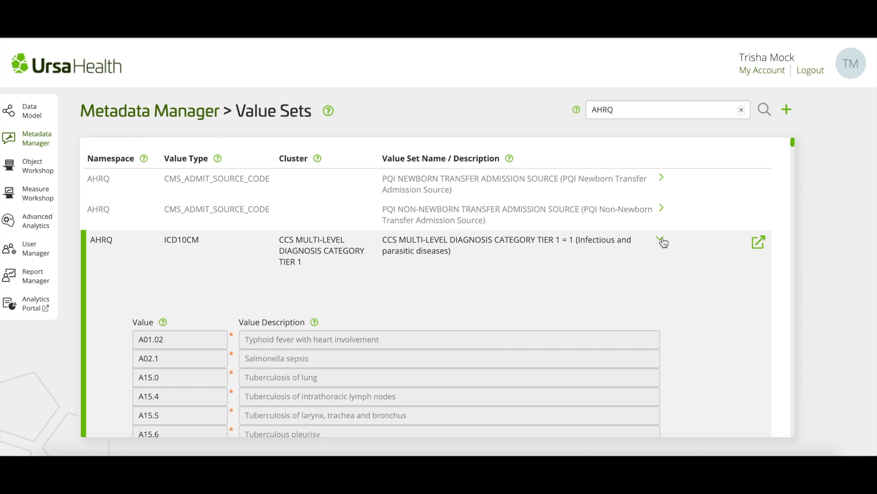
Step: Examine the ICD10CM values and descriptions in the infectious and parasitic diseases set, then close it and clear the AHRQ search
{"action": "scroll", "coordinate": [674, 292], "scroll_direction": "down", "scroll_amount": 3}
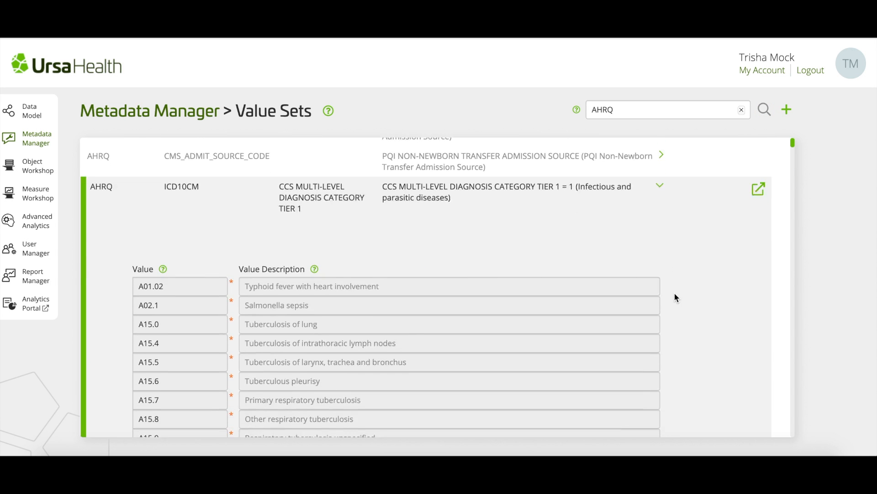
{"action": "scroll", "coordinate": [675, 294], "scroll_direction": "down", "scroll_amount": 1}
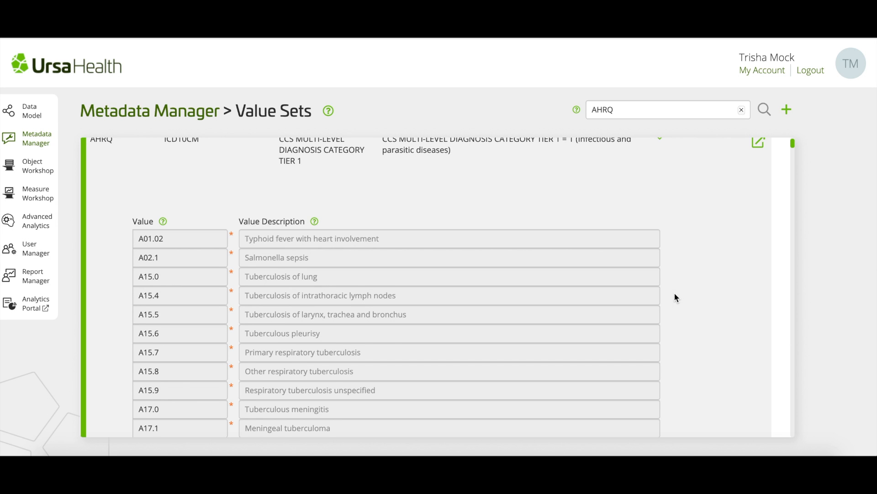
{"action": "scroll", "coordinate": [675, 298], "scroll_direction": "up", "scroll_amount": 1}
{"action": "left_click", "coordinate": [661, 171]}
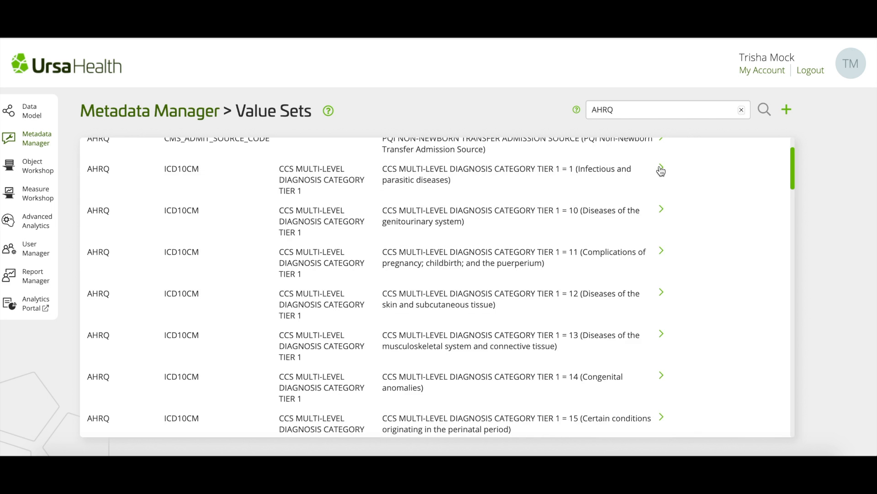
{"action": "scroll", "coordinate": [660, 172], "scroll_direction": "up", "scroll_amount": 2}
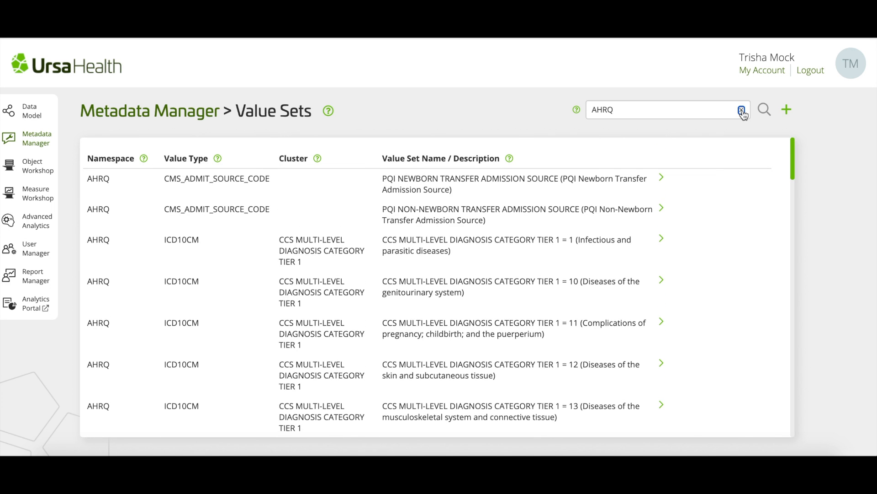
{"action": "left_click", "coordinate": [739, 112]}
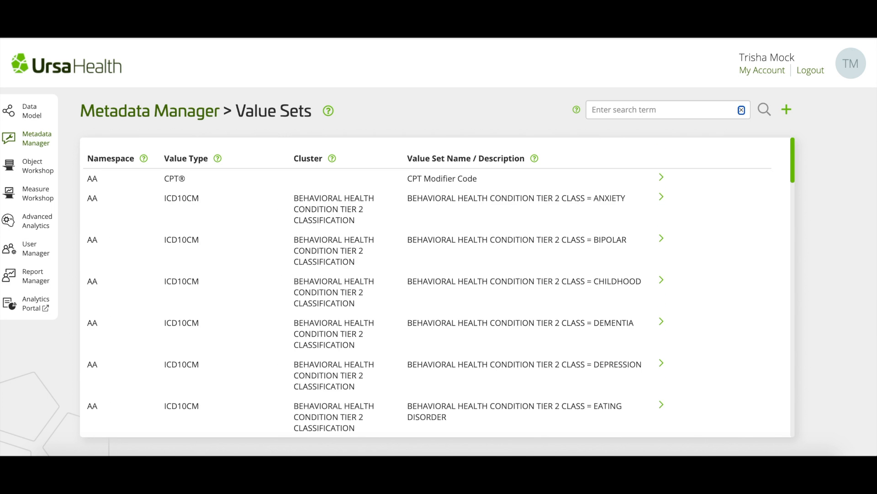